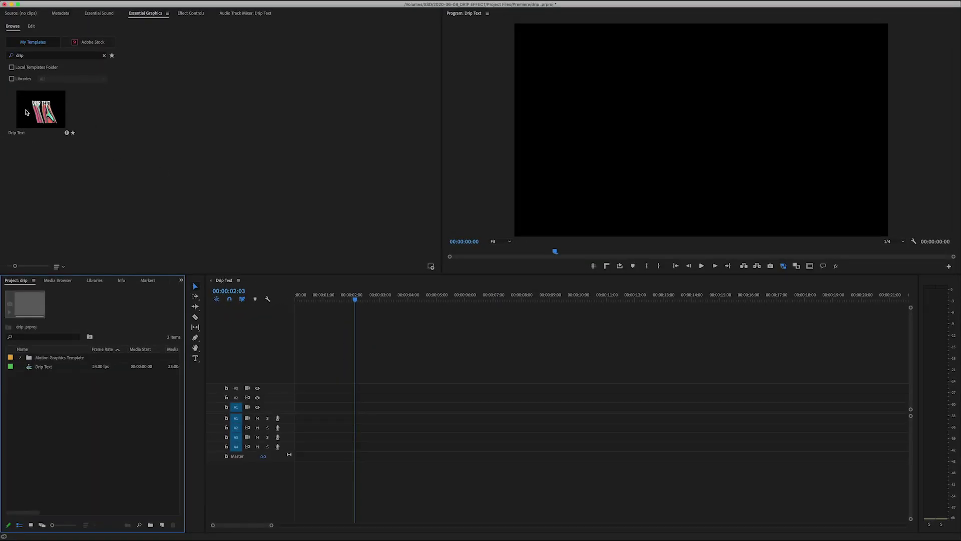
Place the Drip Text template on V1 and start editing its DRIP TEXT wording
drag(36, 112, 295, 410)
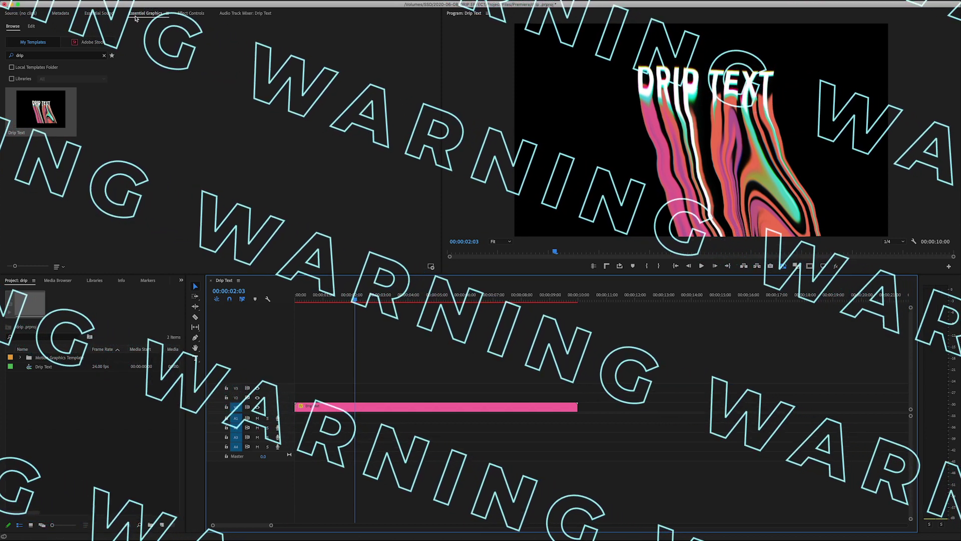
click(329, 413)
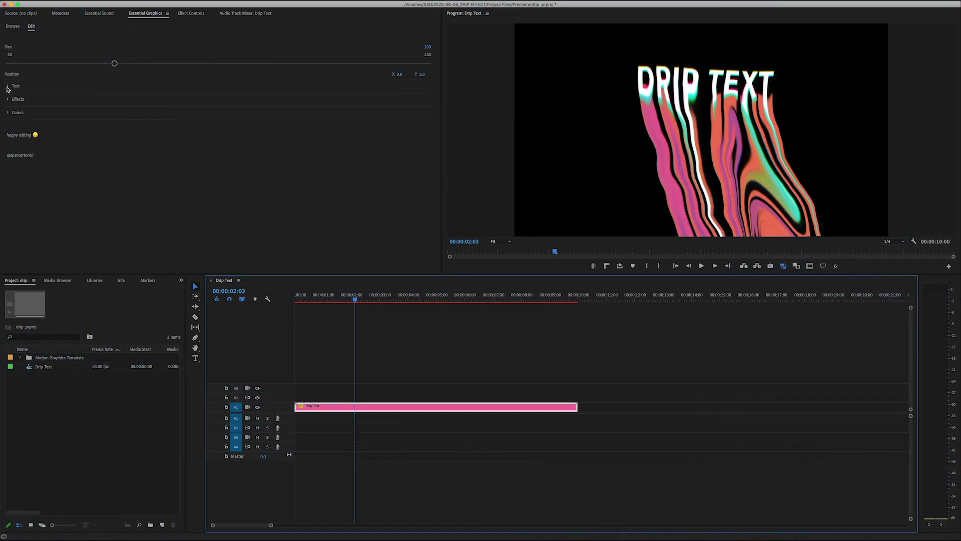
click(11, 87)
click(70, 118)
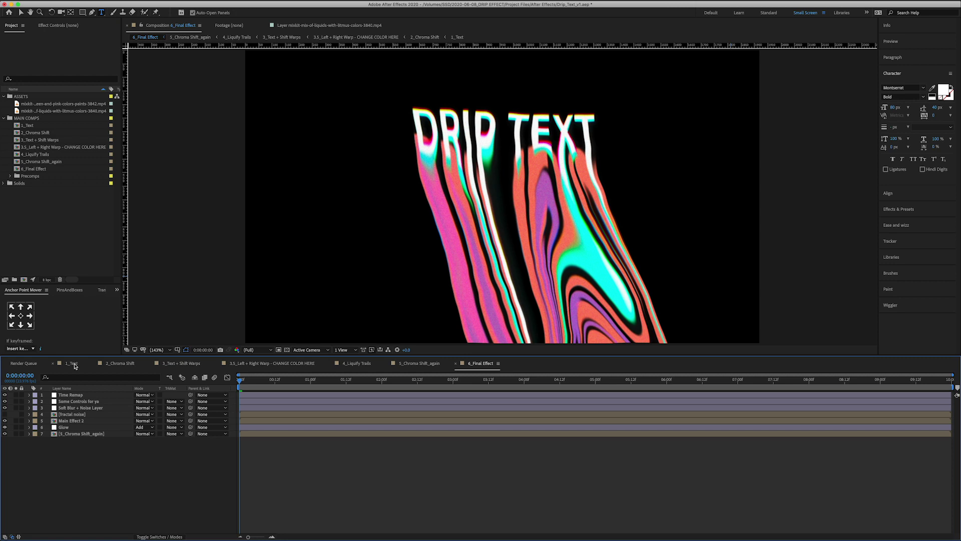
Switch from 6_Final Effect to the 1_Text composition
click(73, 364)
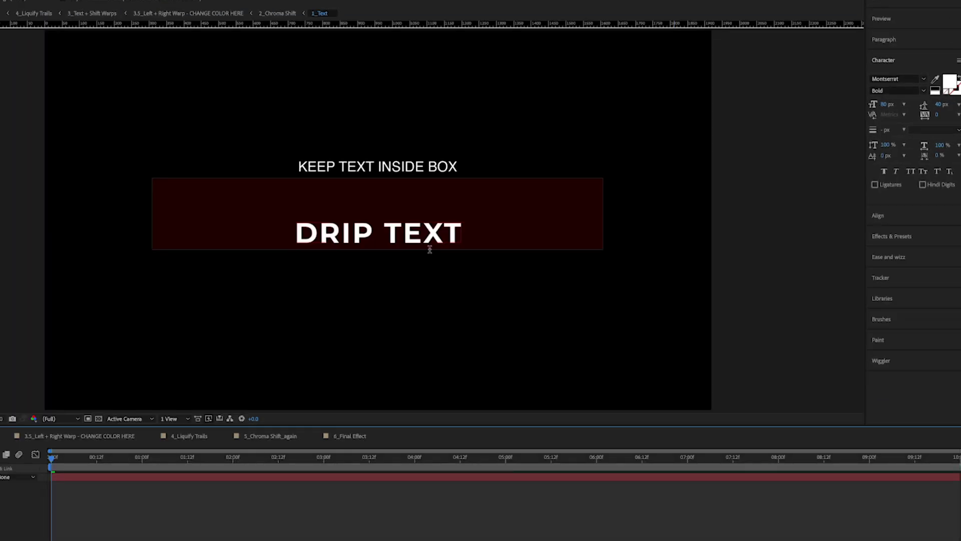
Replace the DRIP TEXT words with LISTEN TO LEARN
click(343, 231)
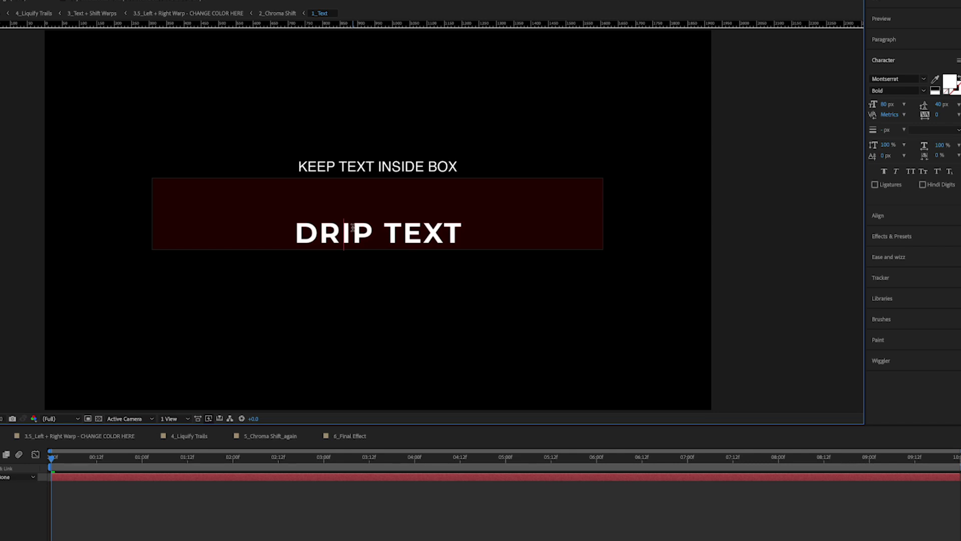
key(ctrl+a)
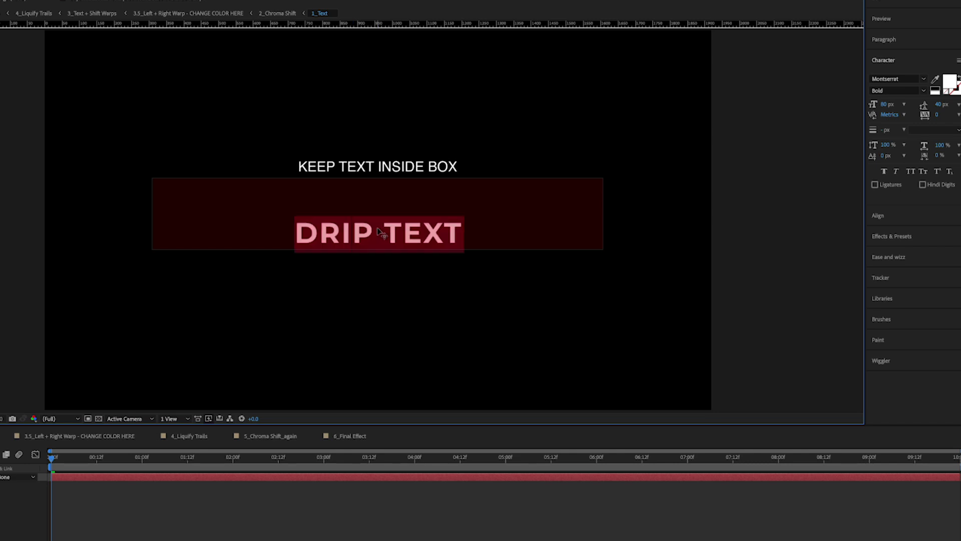
text(LISTEN TO LEARN)
Set the LISTEN TO LEARN text in Gotham Ultra Italic
key(ctrl+a)
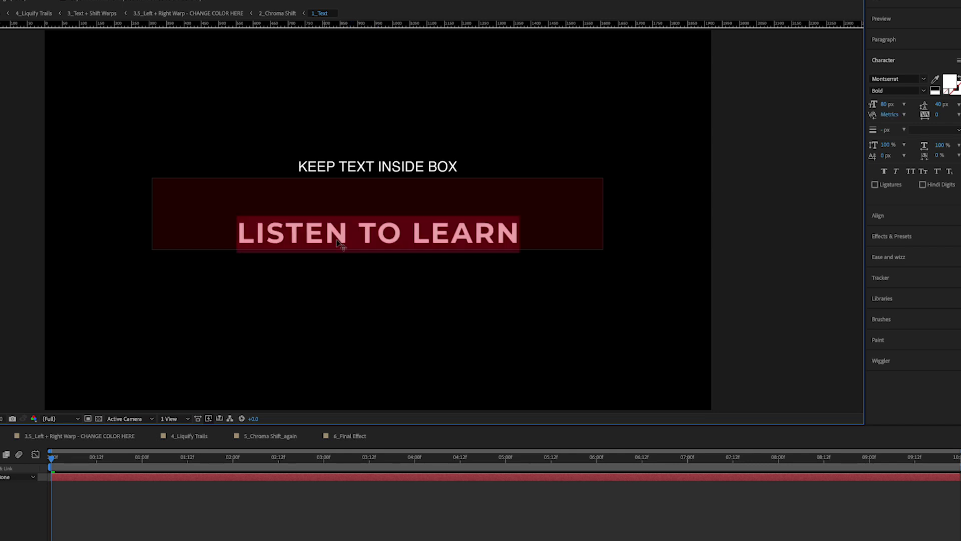
click(901, 78)
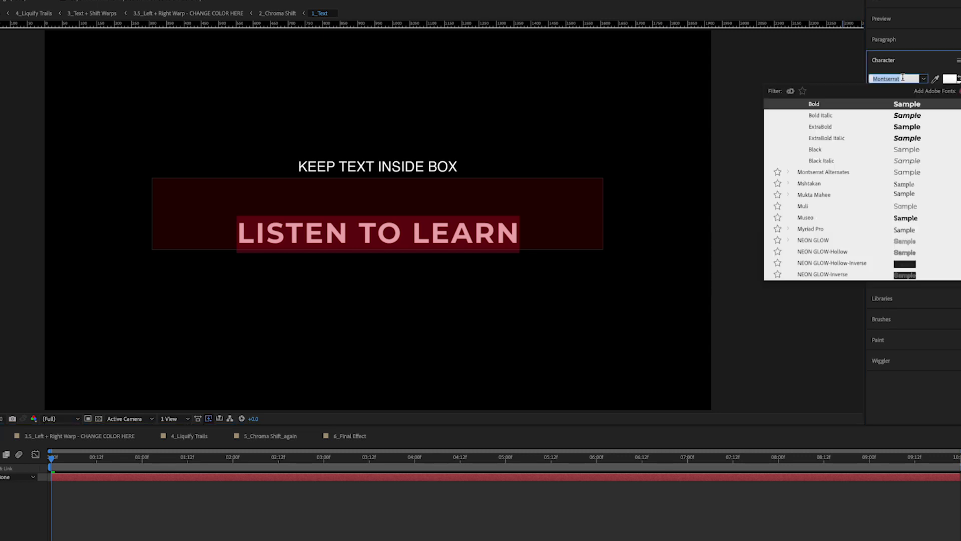
text(gotham)
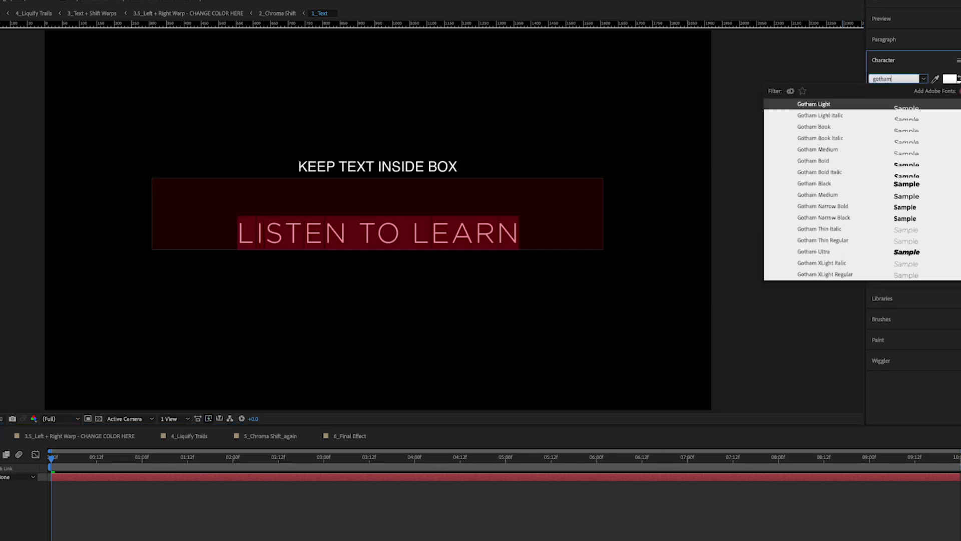
click(836, 254)
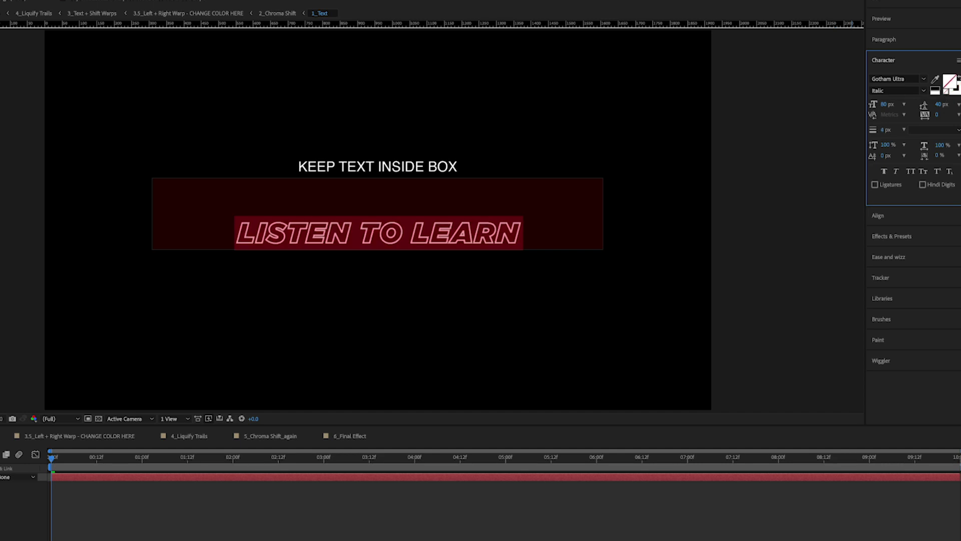
click(166, 500)
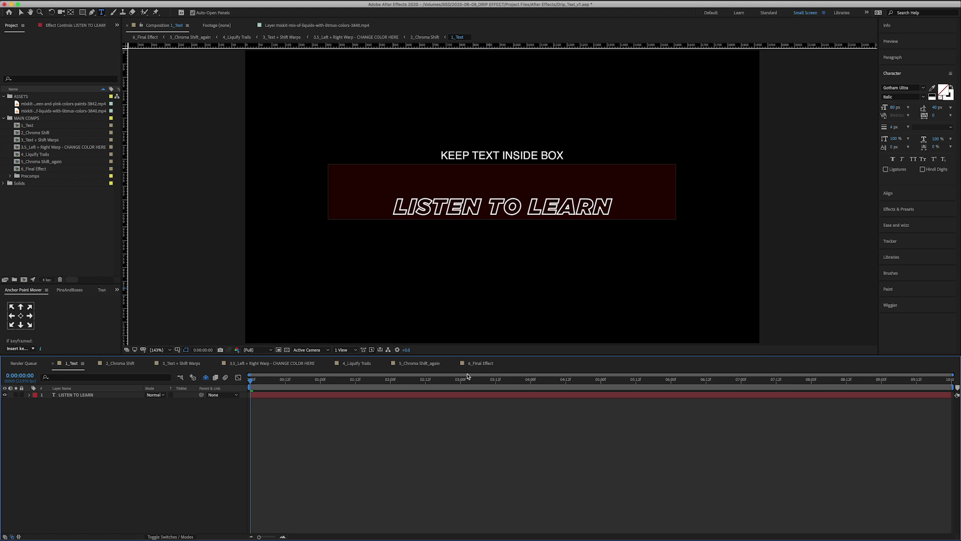
Preview LISTEN TO LEARN in 6_Final Effect at Auto resolution, then view 2_Chroma Shift
click(477, 364)
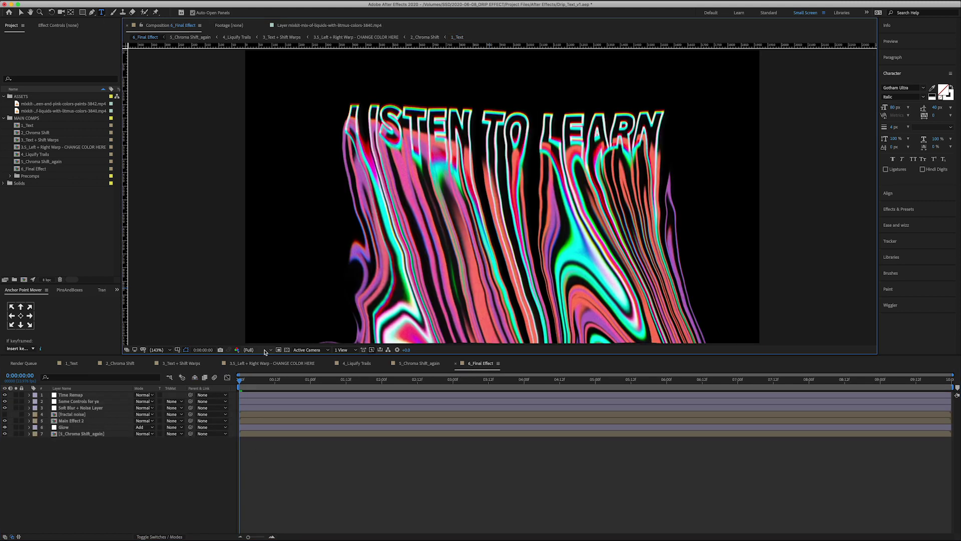
click(265, 350)
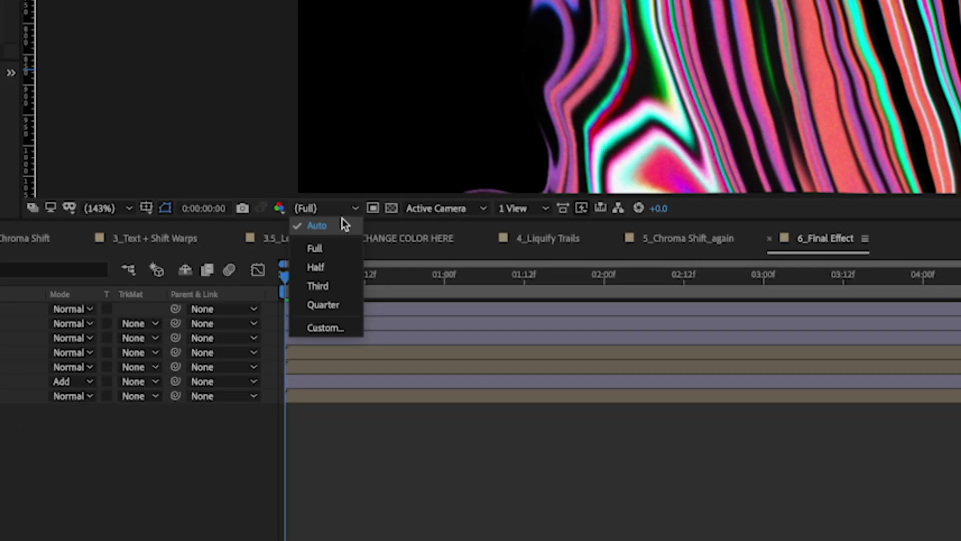
click(342, 226)
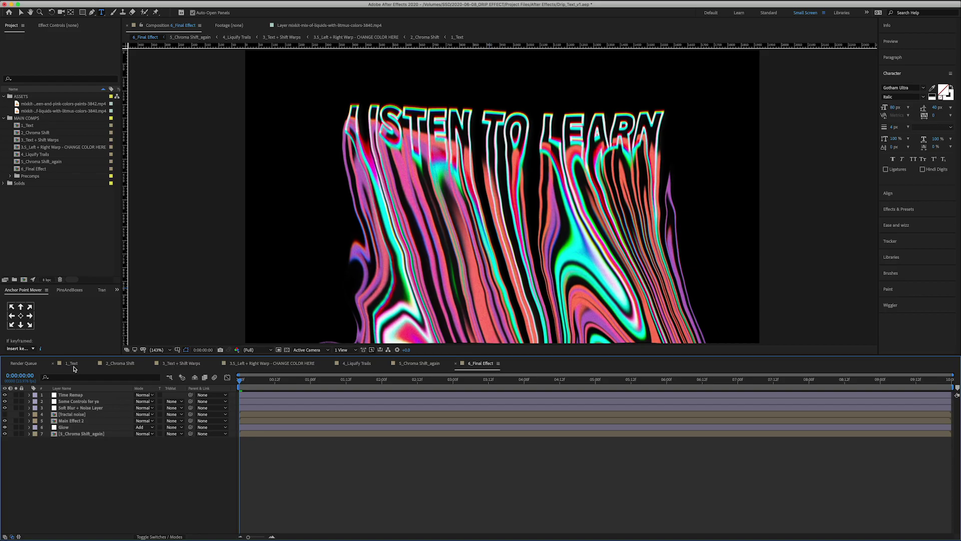
click(72, 363)
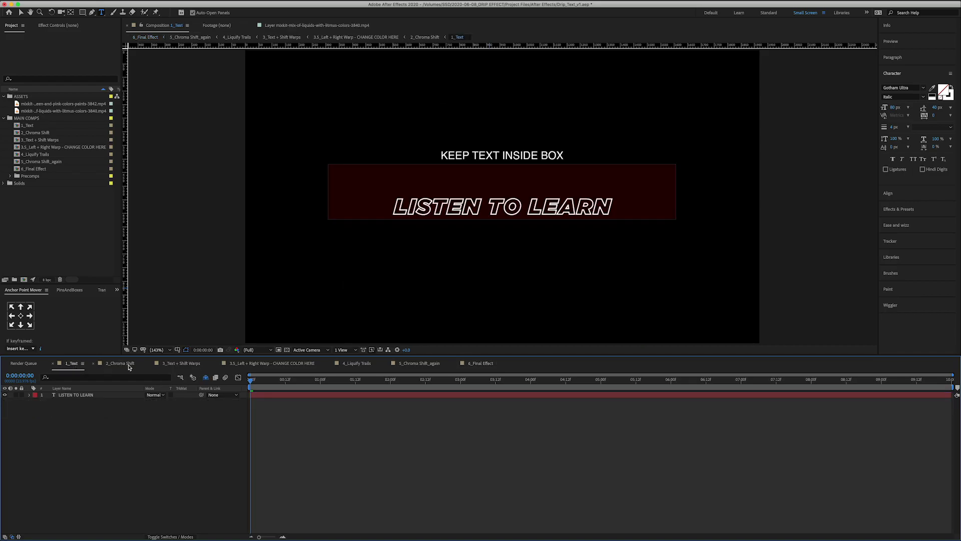
click(130, 366)
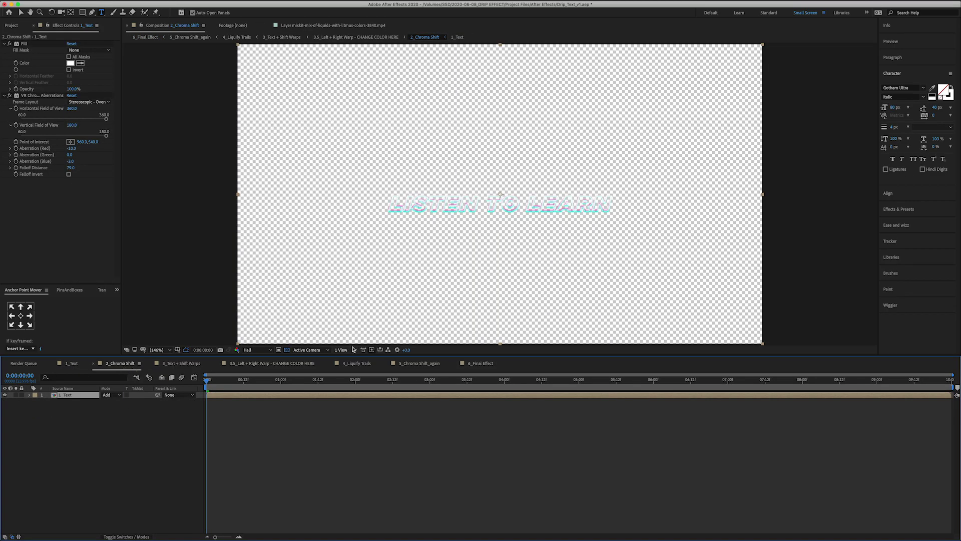
Inspect the 3.5_Left + Right Warp precomp, hide its colour layer, and open the liquid-colours footage
click(286, 350)
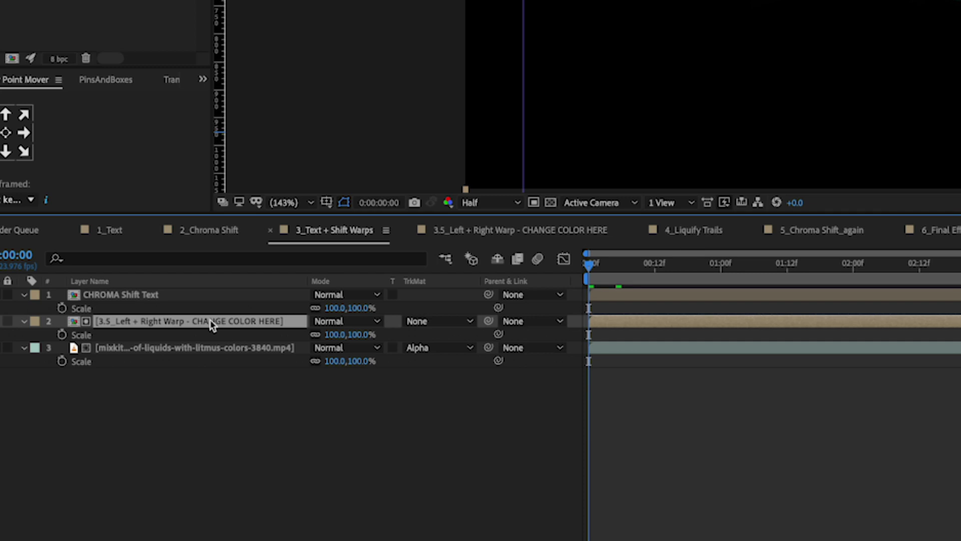
double_click(272, 322)
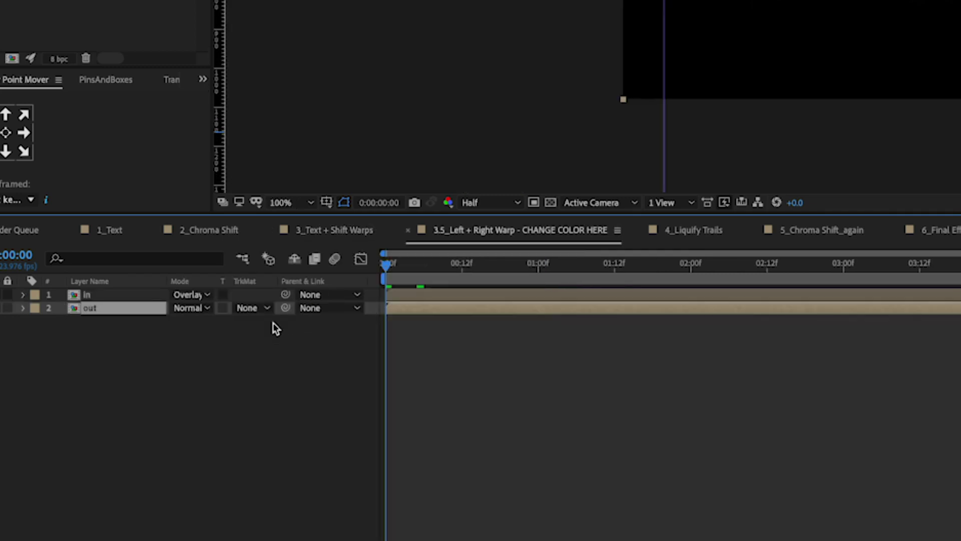
click(101, 307)
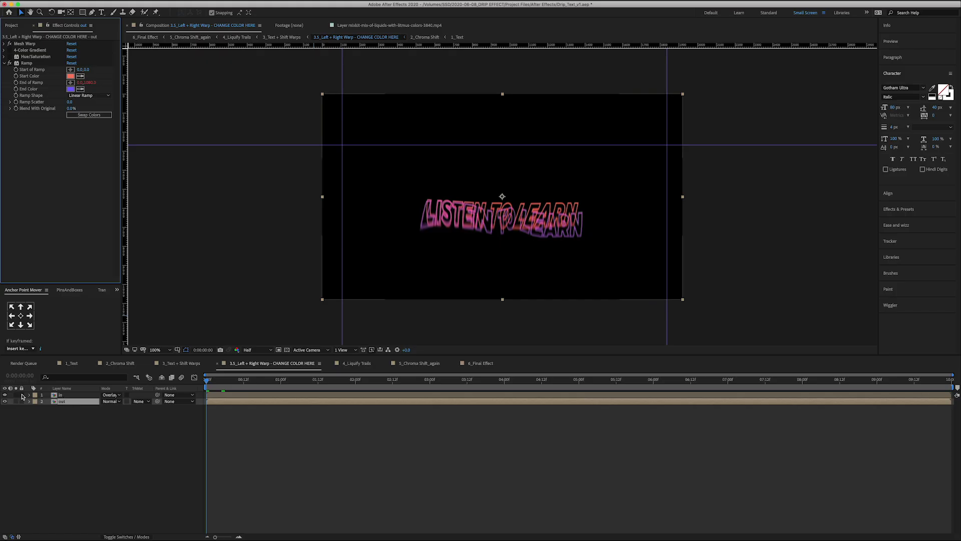
click(74, 402)
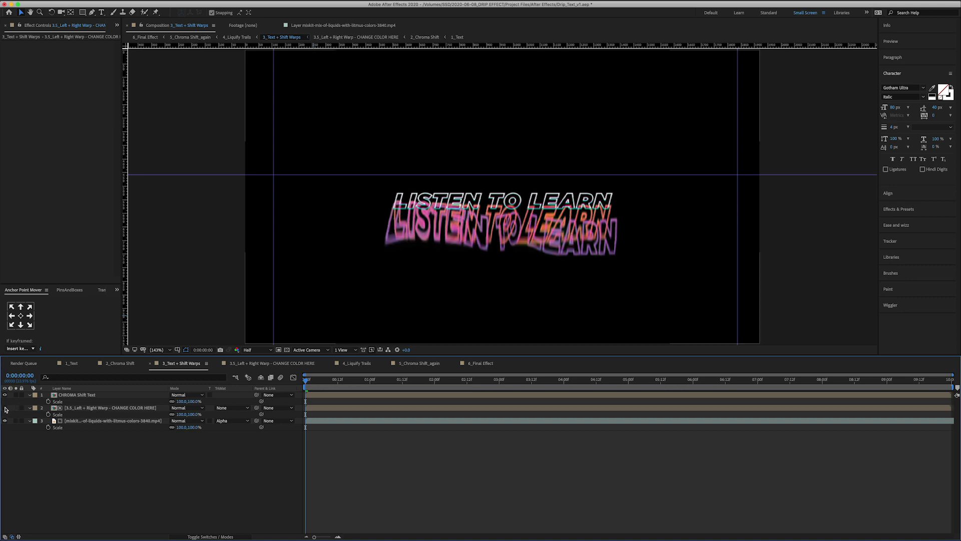
click(5, 408)
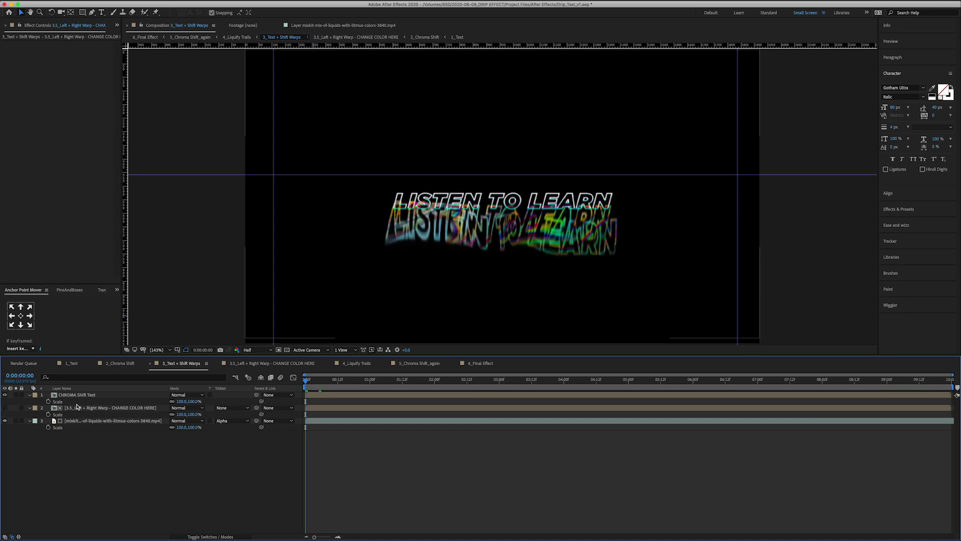
double_click(115, 420)
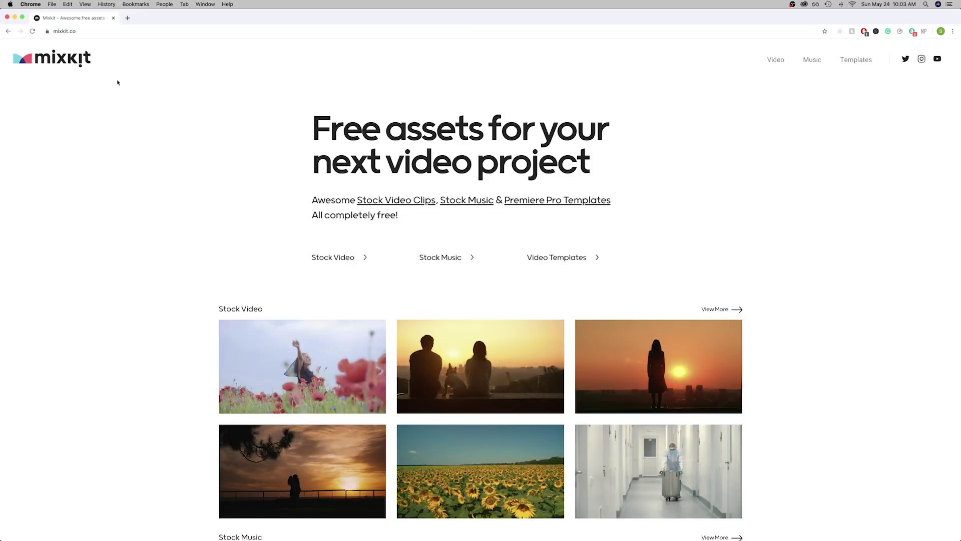
Search Mixkit stock videos for paint and browse the Openers category
scroll(118, 84, down, 5)
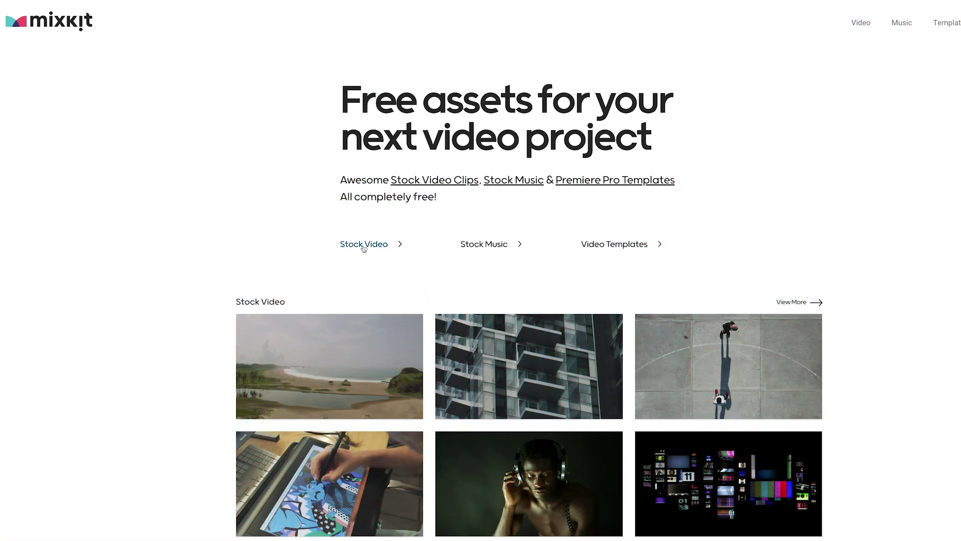
click(363, 246)
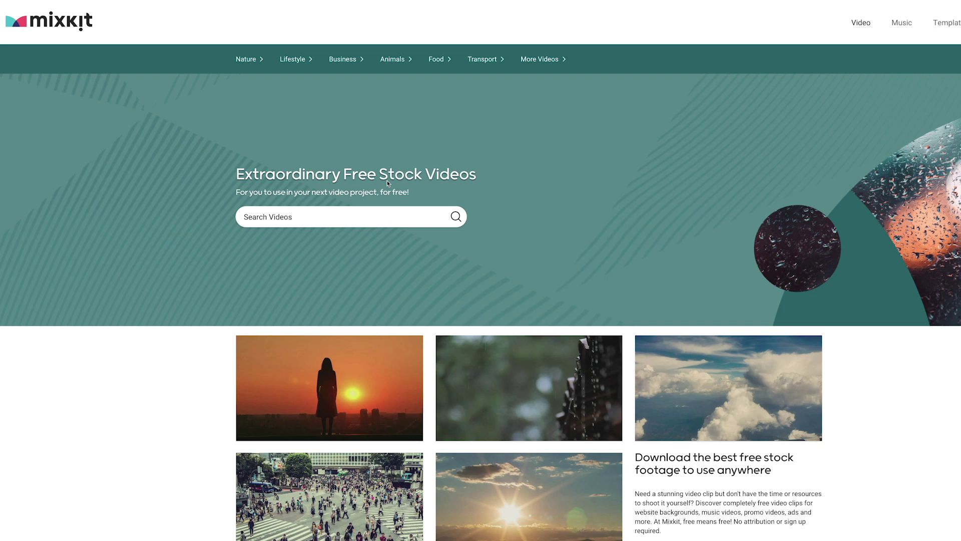
click(310, 216)
text(paint)
key(Return)
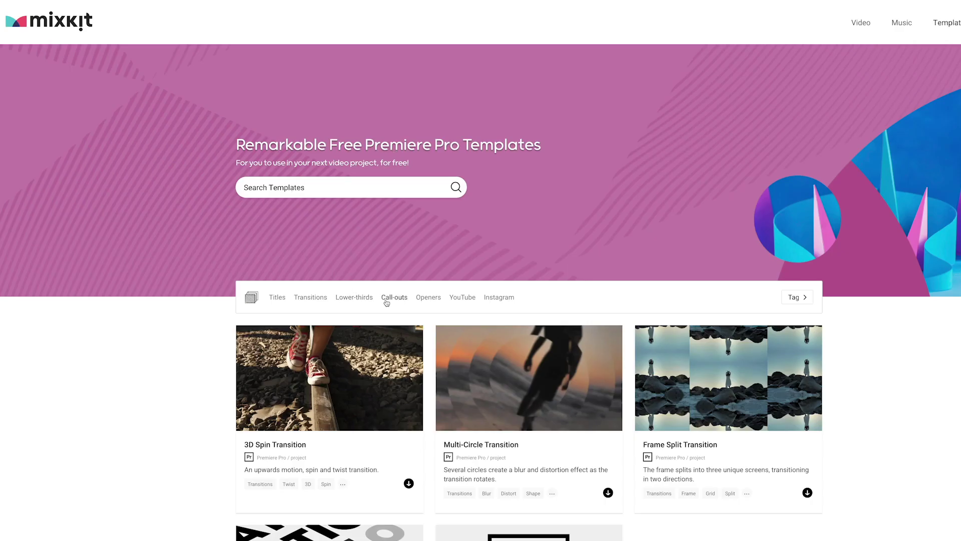
click(428, 297)
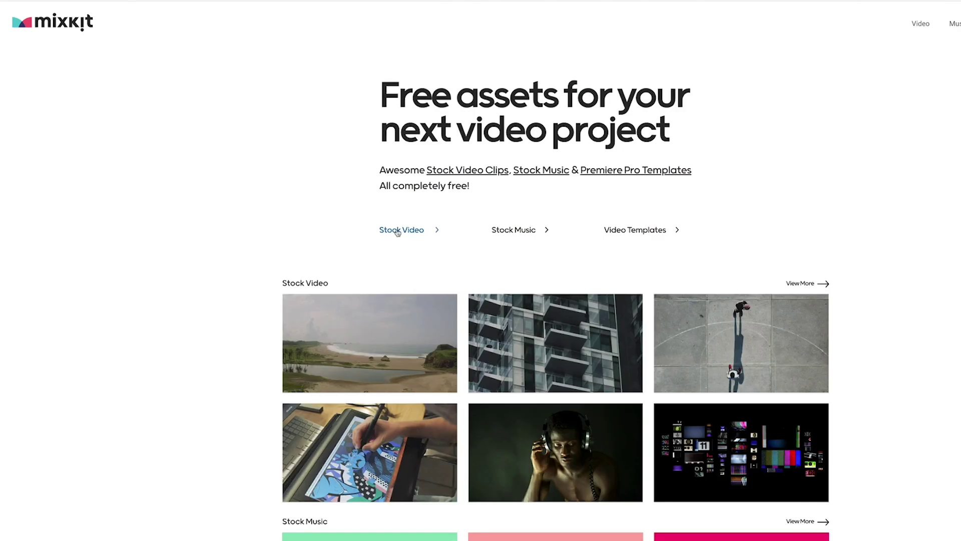
Search stock videos for color and download the blue, green and pink paints clip
click(398, 232)
click(366, 197)
text(color)
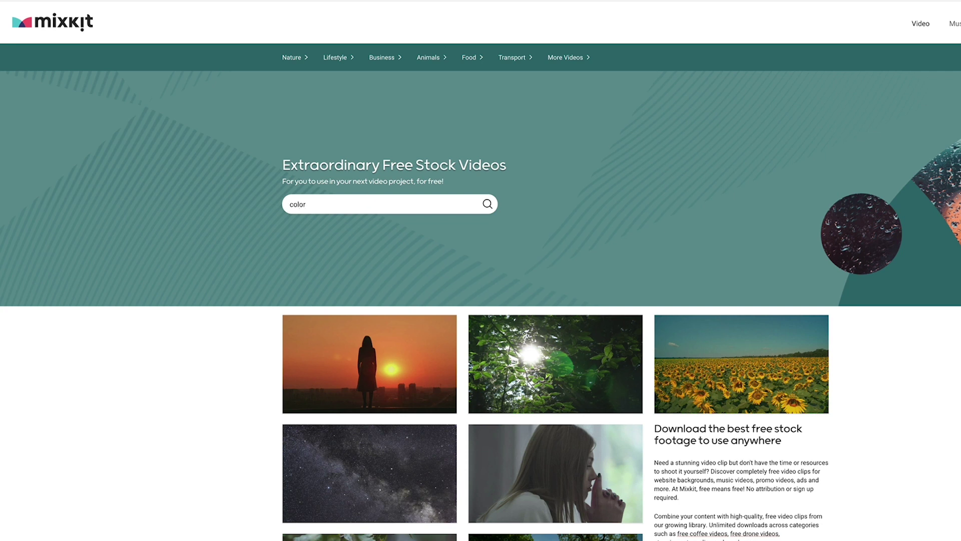
key(Return)
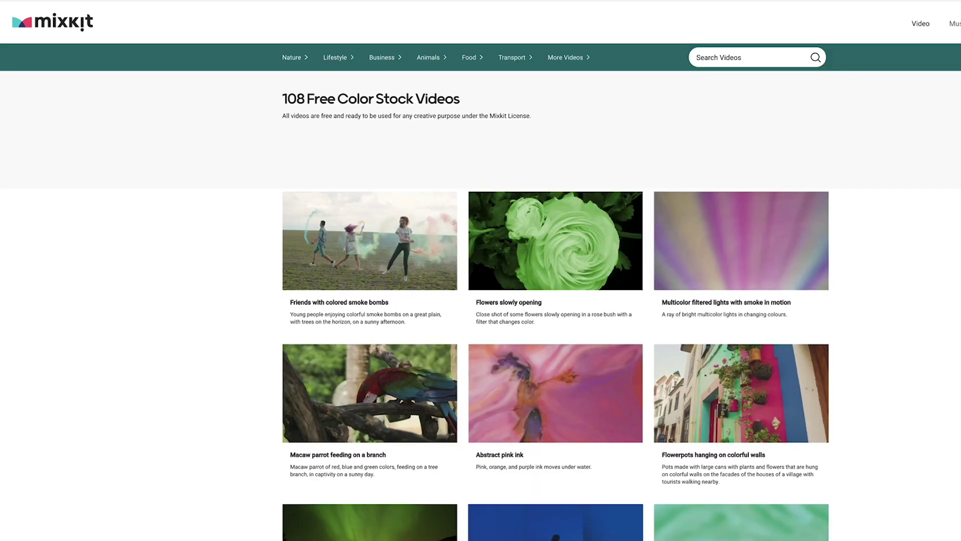
scroll(369, 202, down, 14)
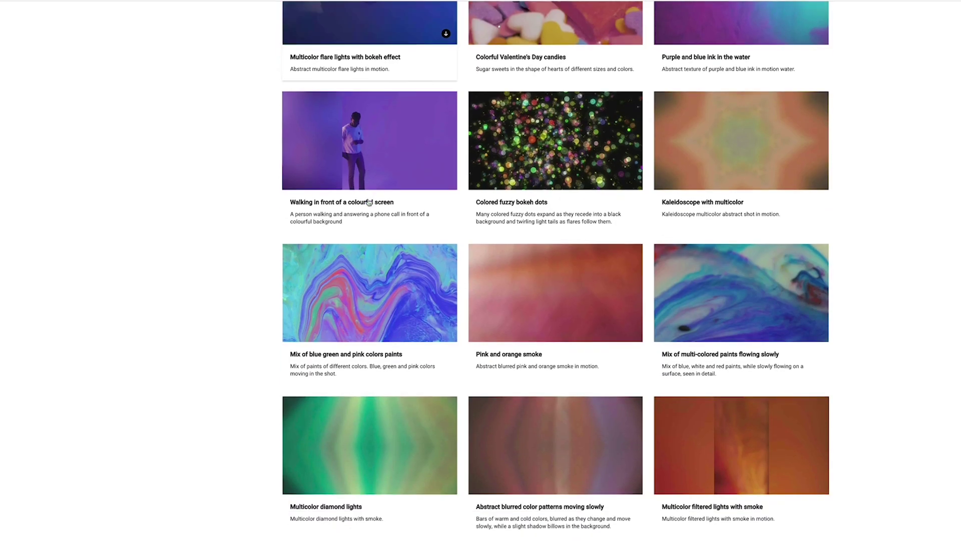
click(397, 270)
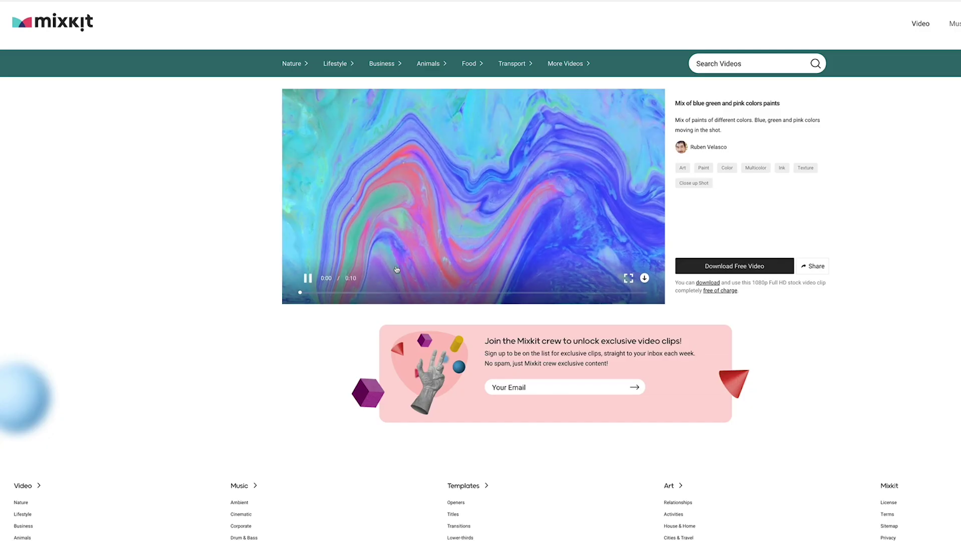
click(749, 270)
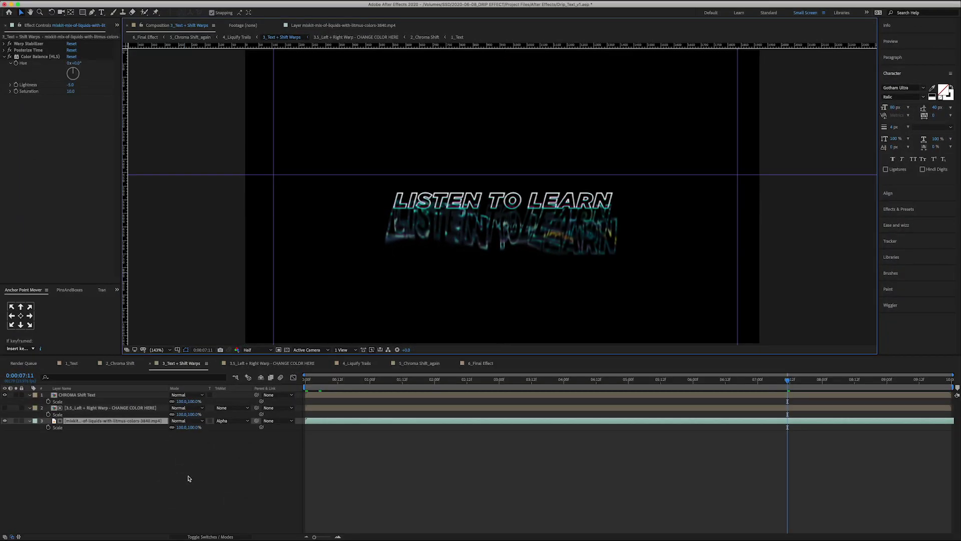
Check the litmus footage layer's matte options and review the 6_Final Effect and 3.5 comps
click(99, 421)
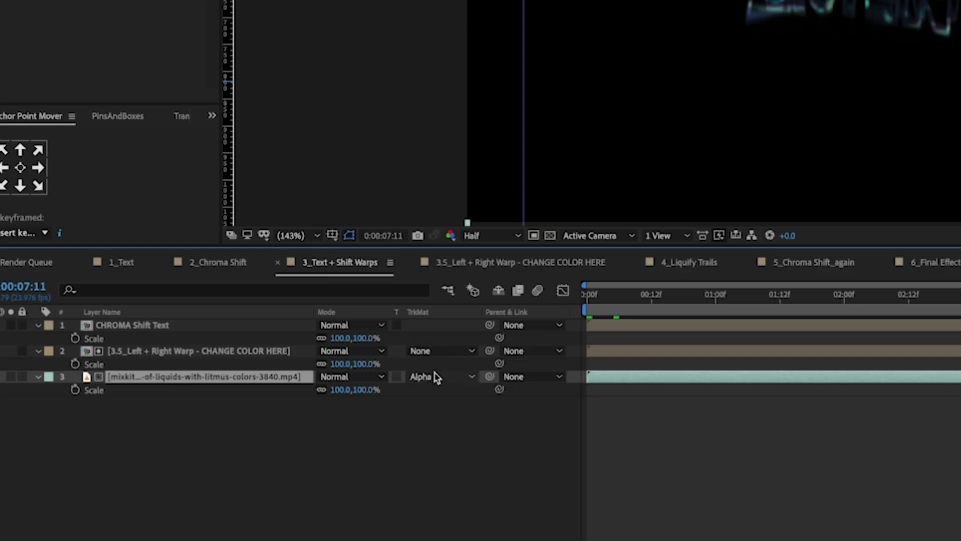
click(229, 420)
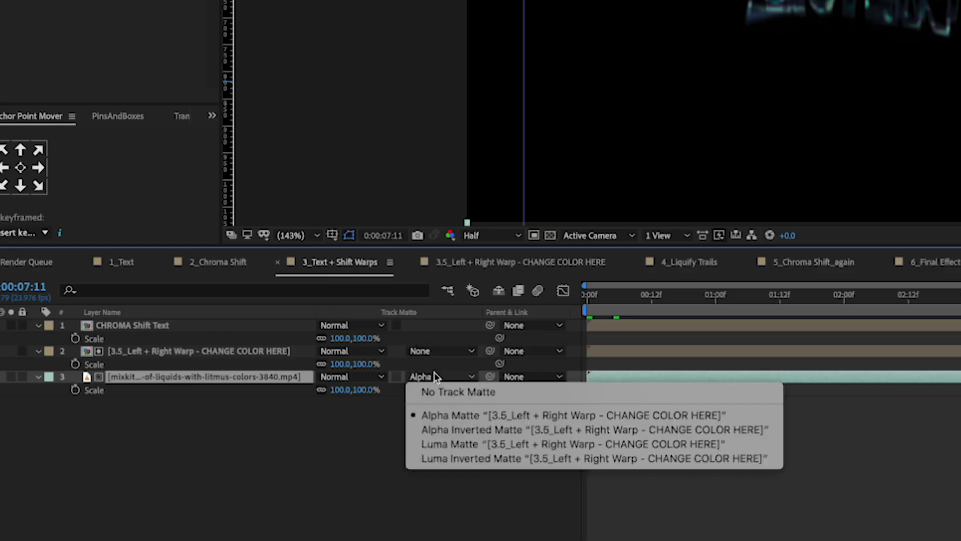
click(288, 454)
click(931, 273)
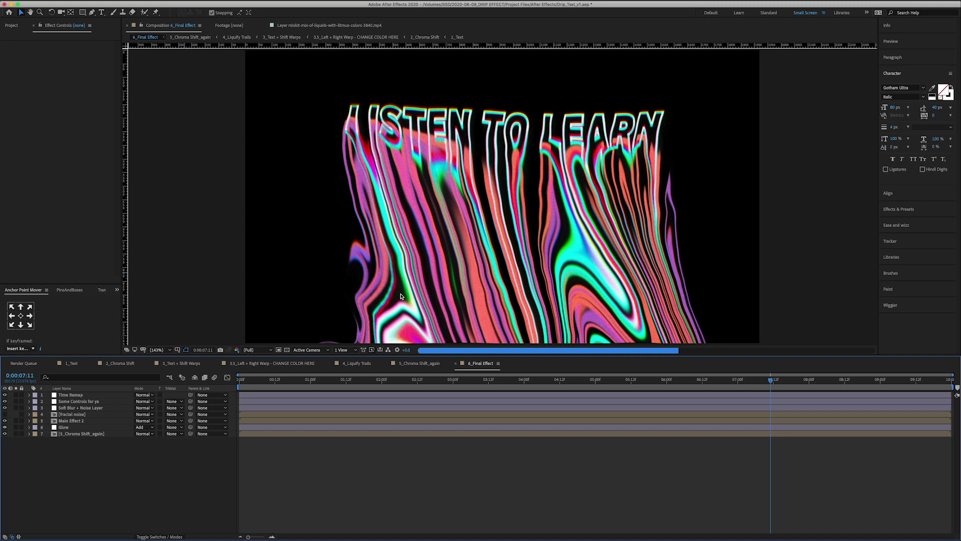
click(271, 363)
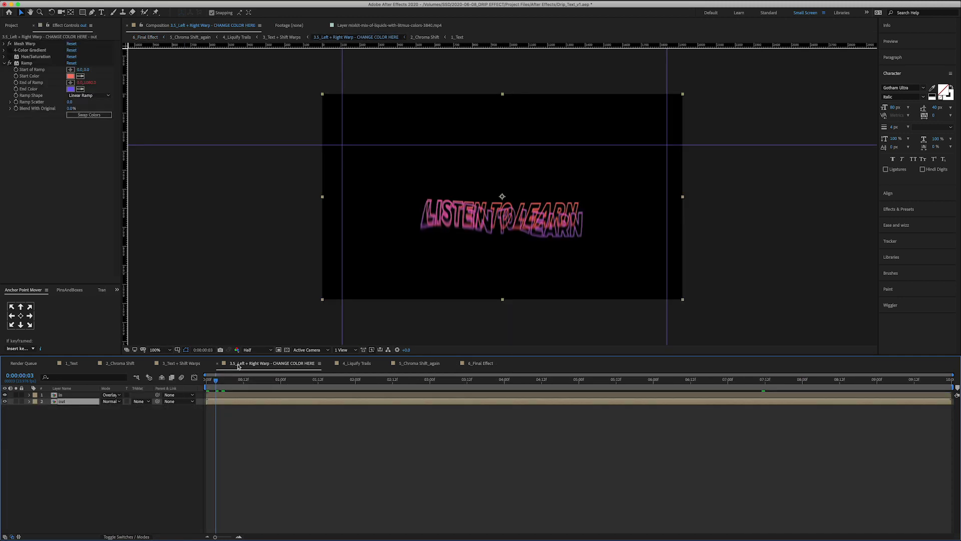
click(170, 361)
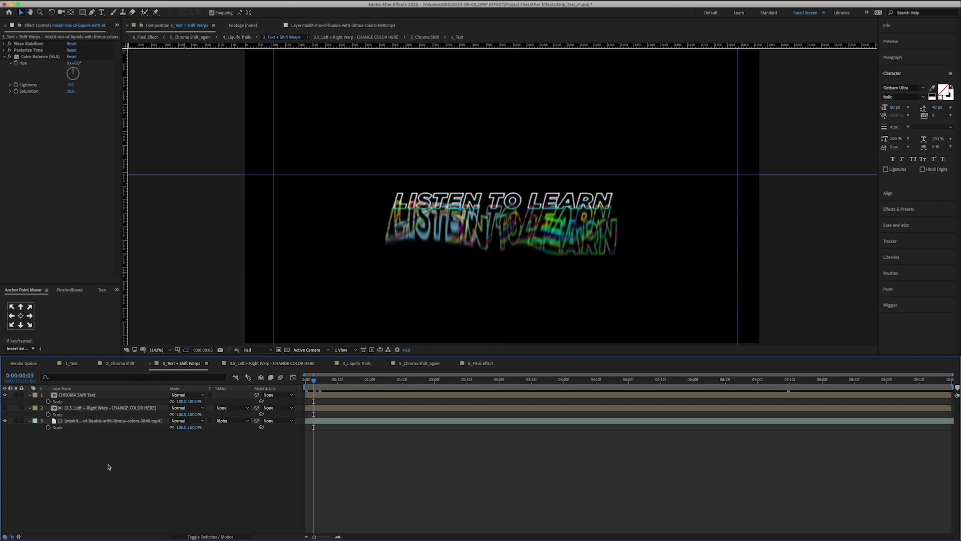
Preview the downloaded paints clip and alpha-matte its layer to the warped text
key(super+0)
click(50, 214)
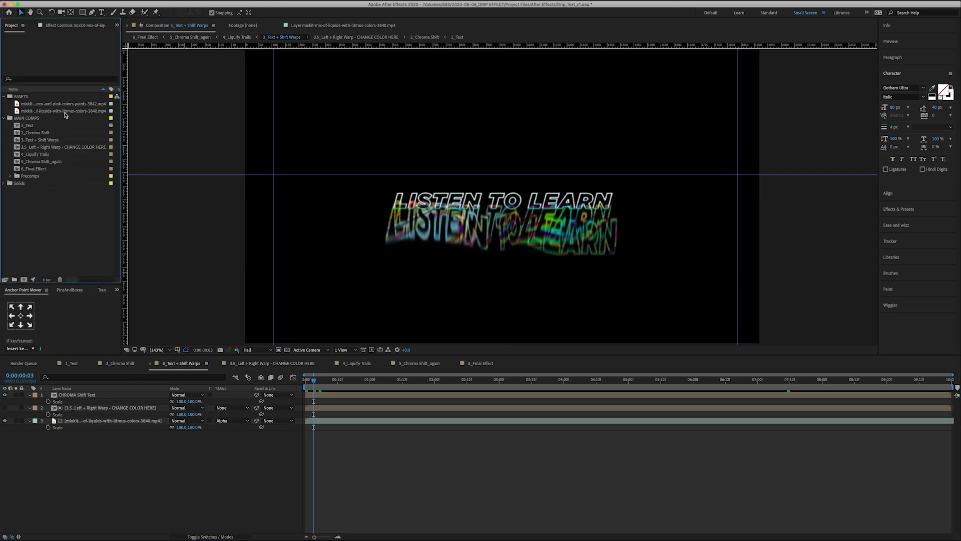
click(65, 111)
click(67, 104)
double_click(67, 104)
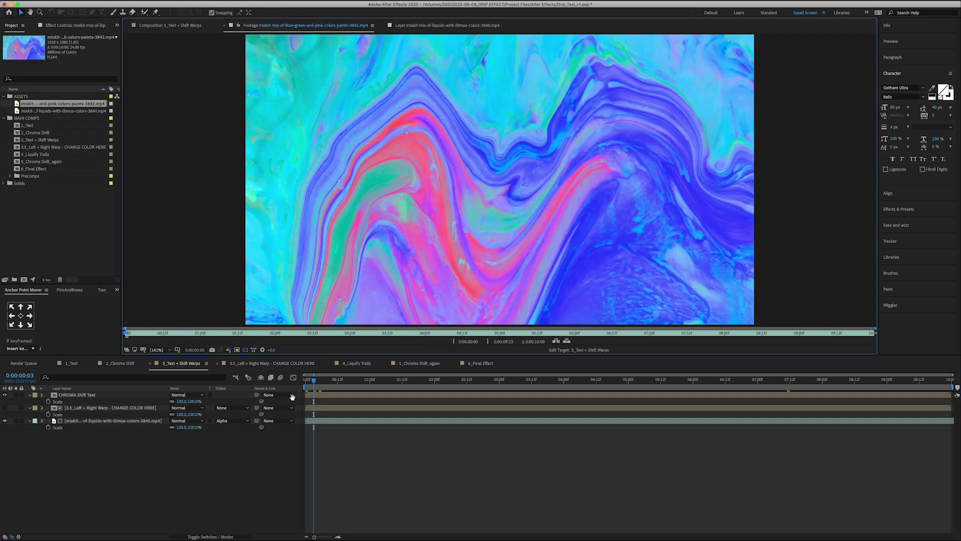
key(space)
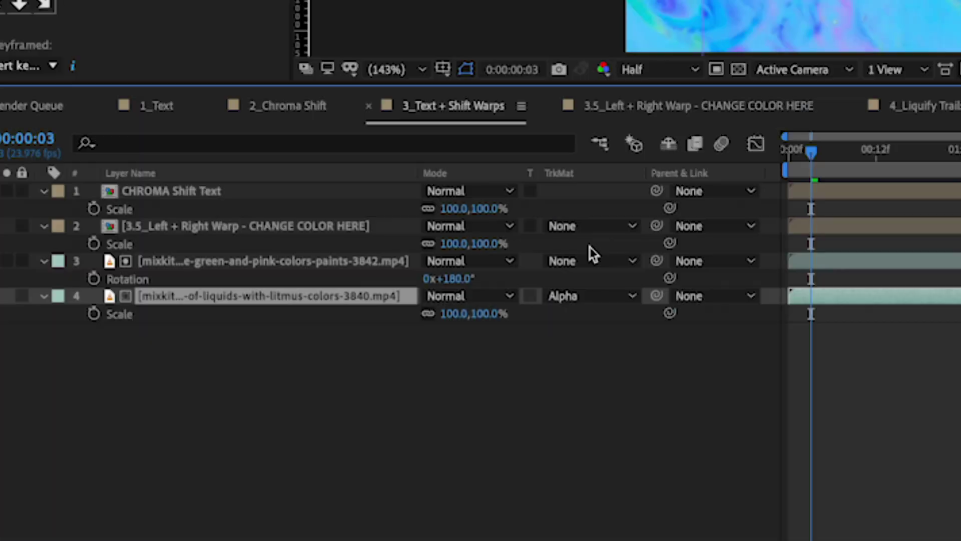
click(236, 420)
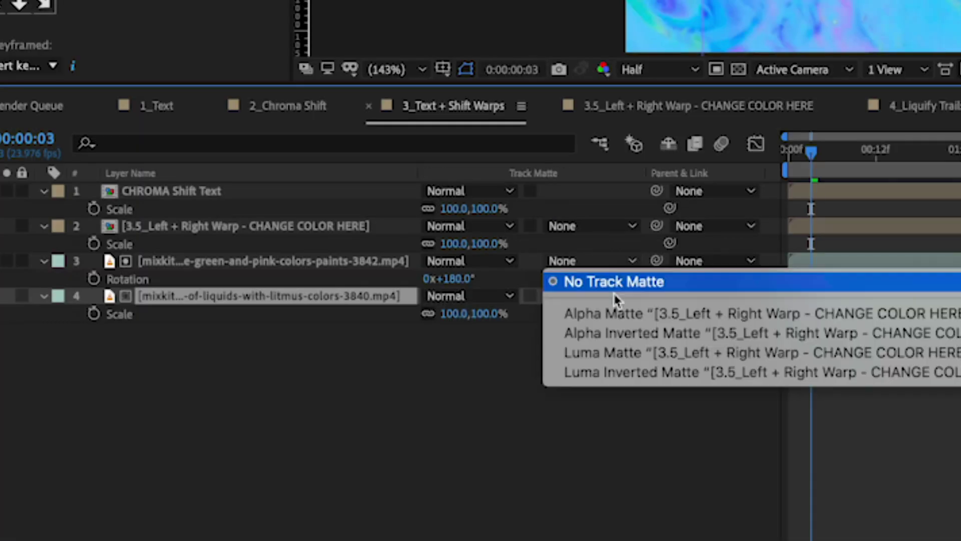
click(245, 440)
click(182, 480)
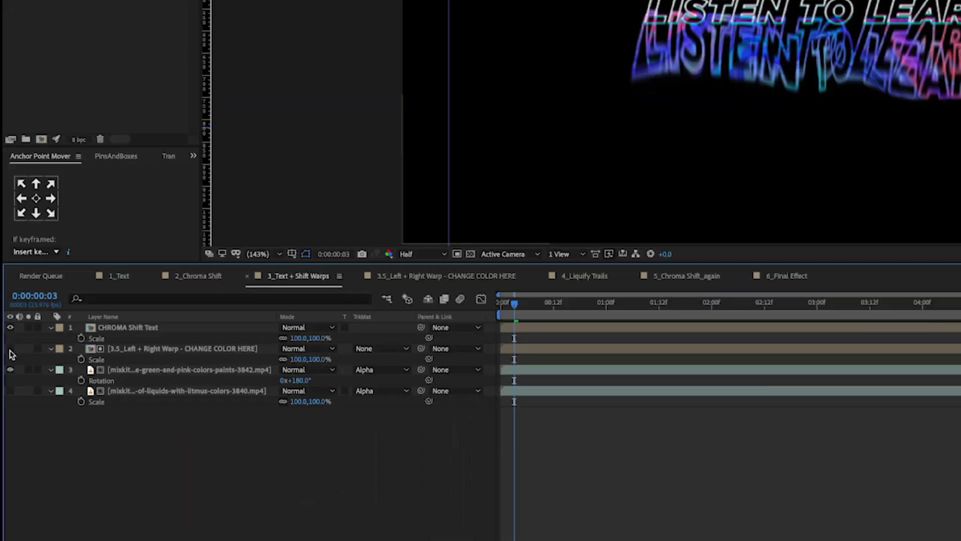
Toggle the footage layer to compare text colours, then view the result in 6_Final Effect
click(5, 420)
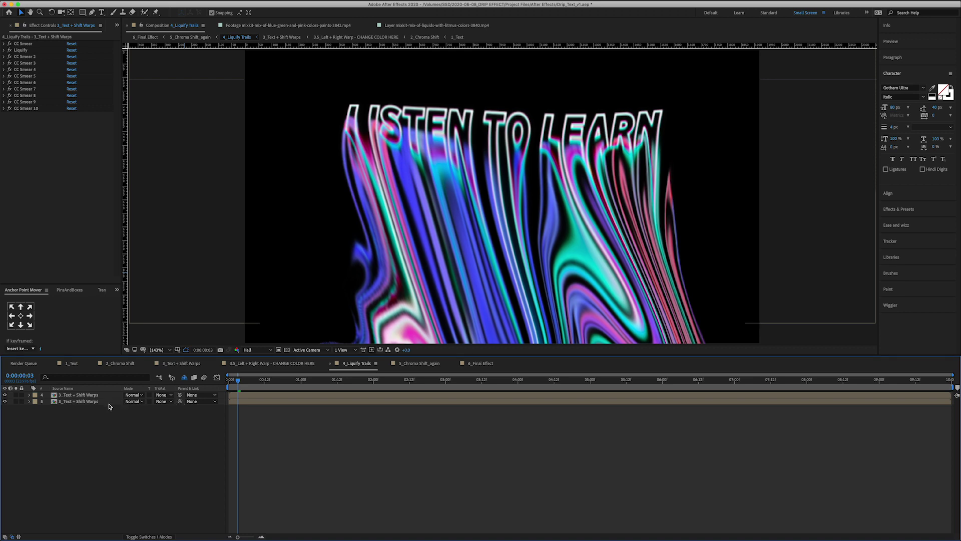
key(ctrl+v)
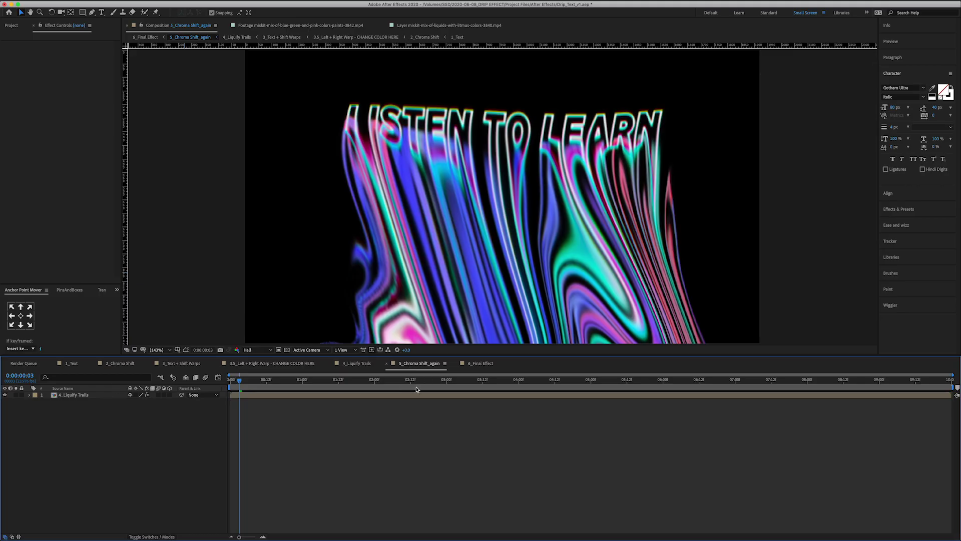
click(480, 364)
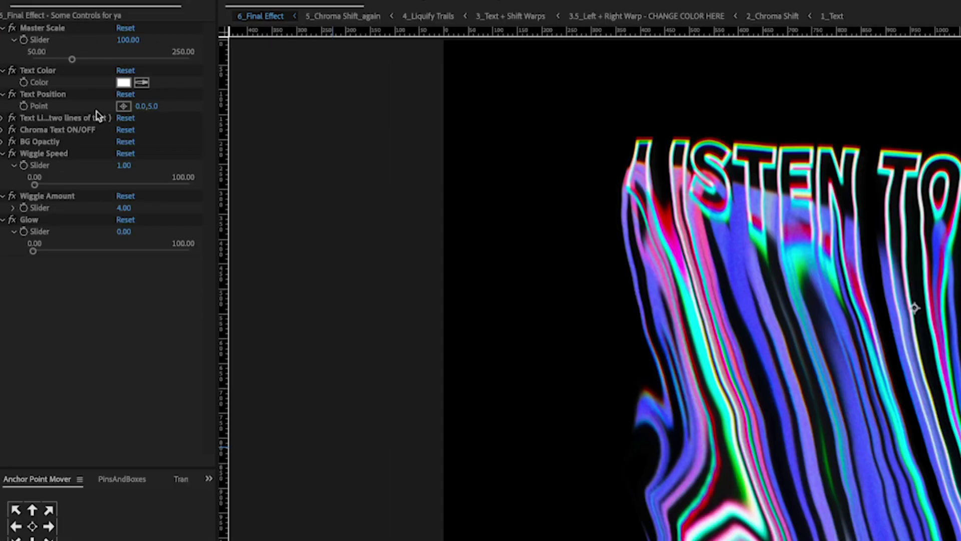
Adjust Text Position Y, trying -40 and 55 before settling at -5
click(153, 107)
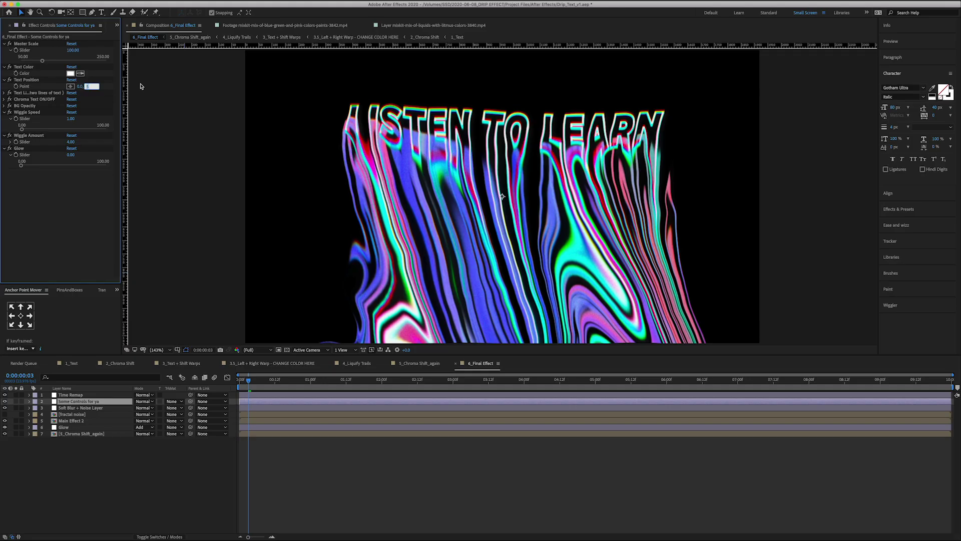
text(-40)
key(Return)
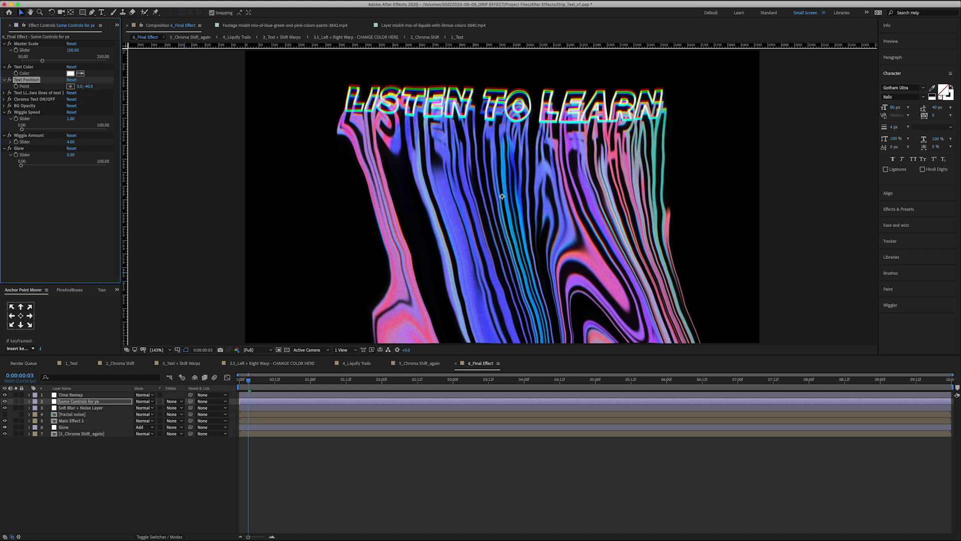
drag(86, 86, 89, 90)
click(89, 87)
text(55)
key(Return)
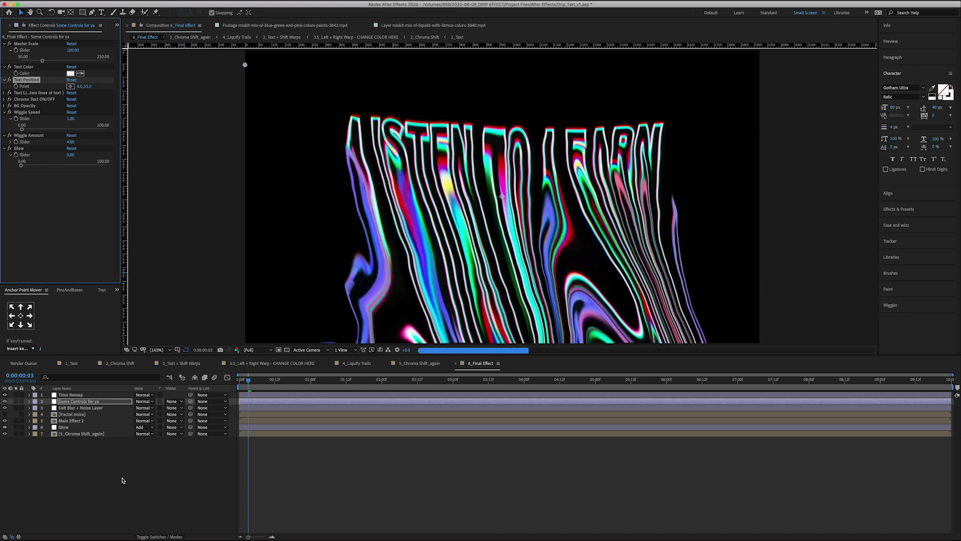
drag(87, 86, 76, 126)
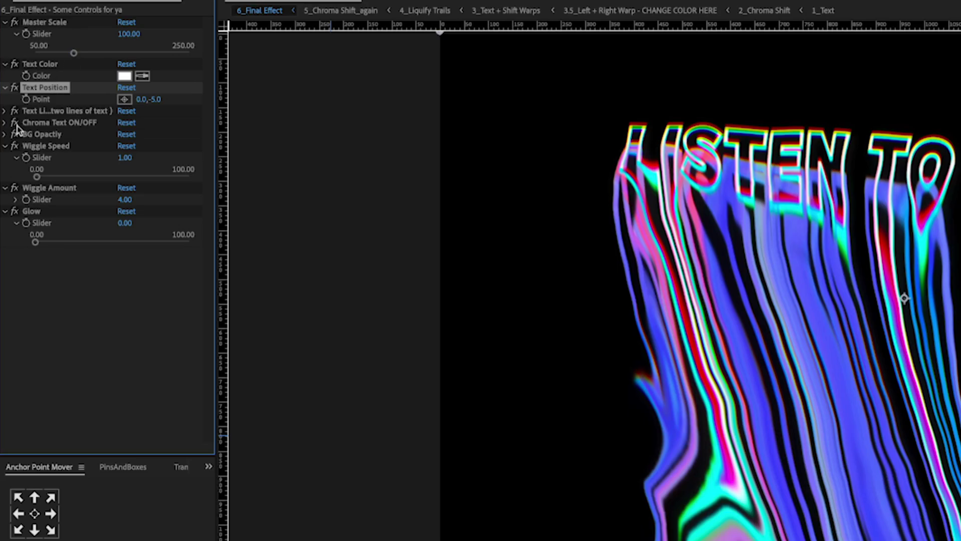
Keep Chroma Text switched on and set the Glow amount to 20
click(5, 123)
click(121, 135)
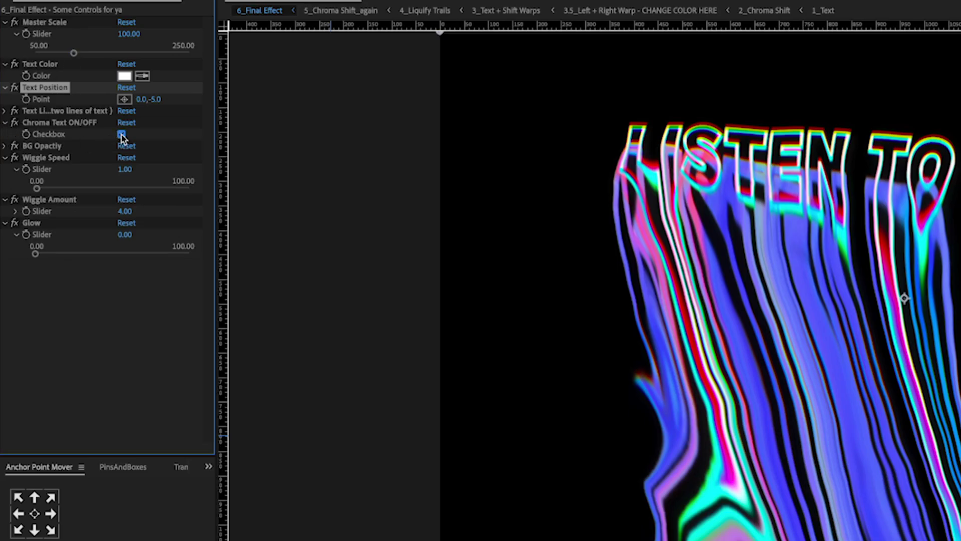
click(121, 135)
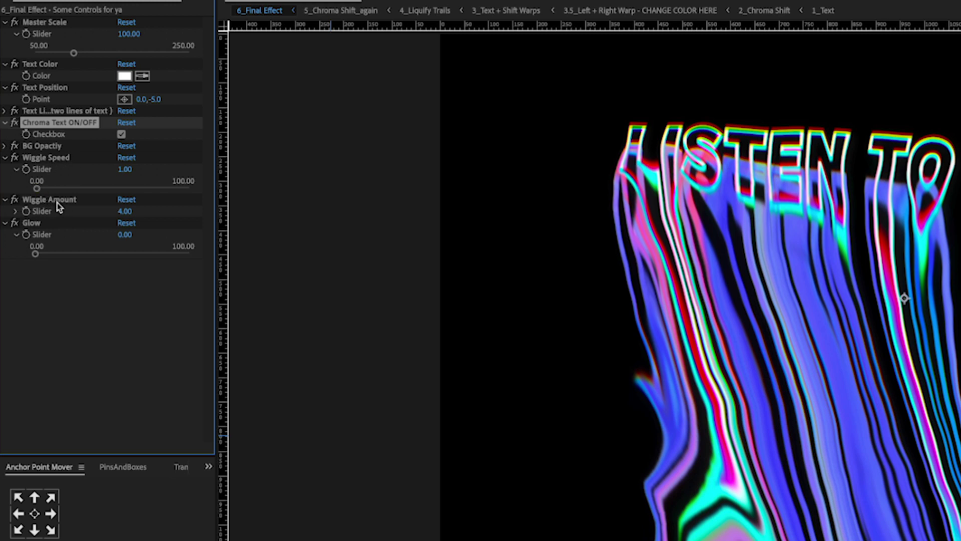
click(35, 253)
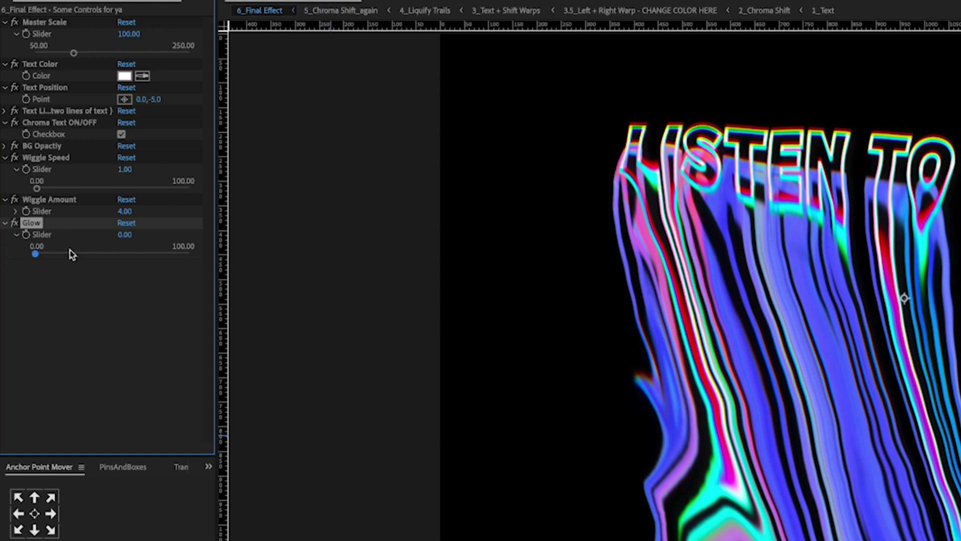
click(124, 234)
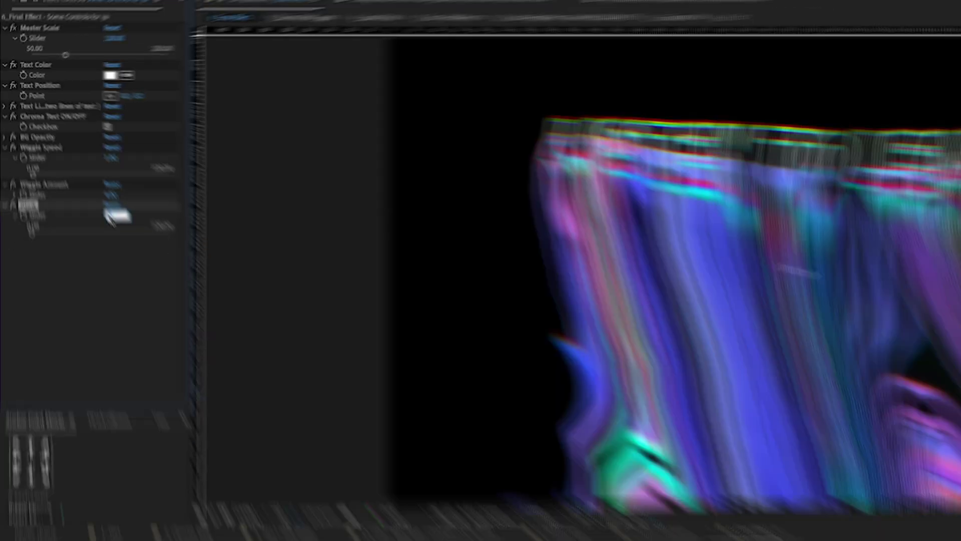
text(20)
key(Return)
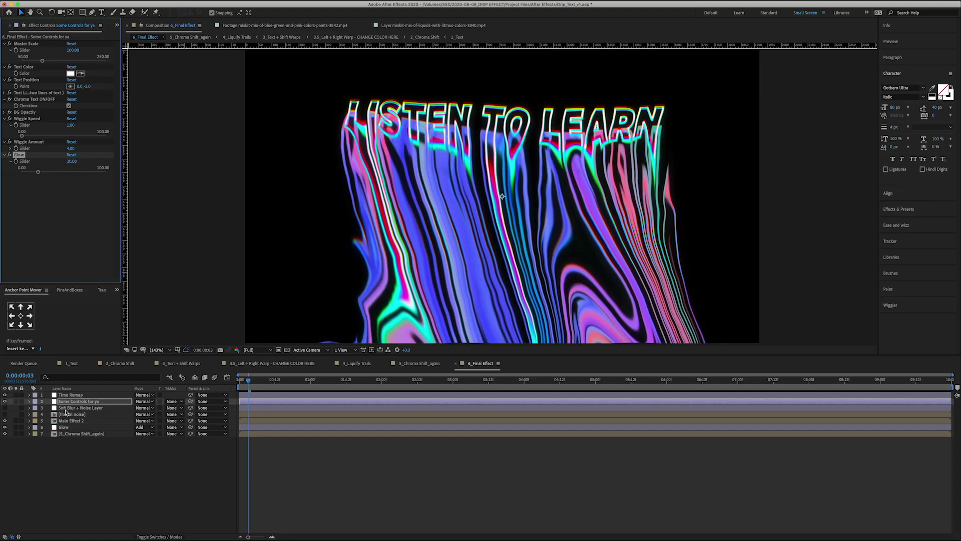
click(37, 408)
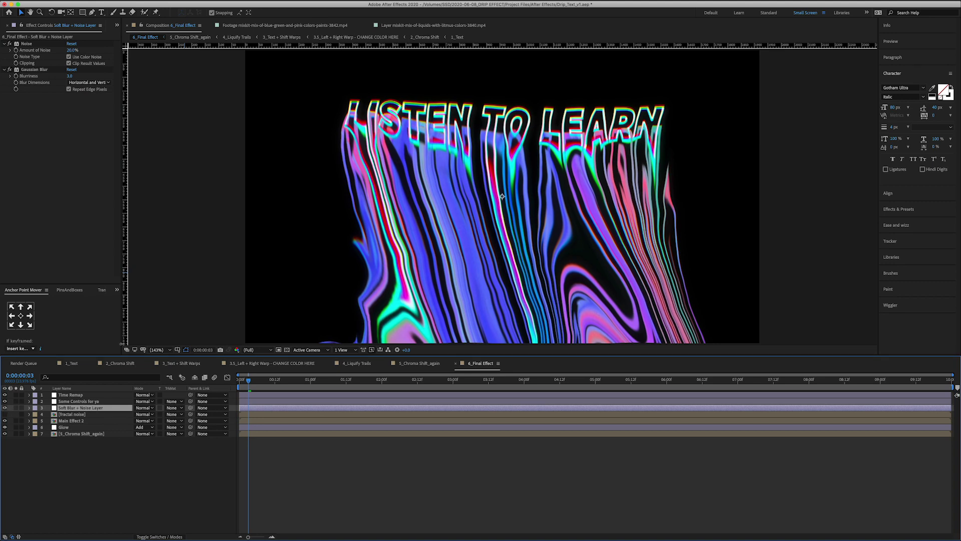
click(287, 350)
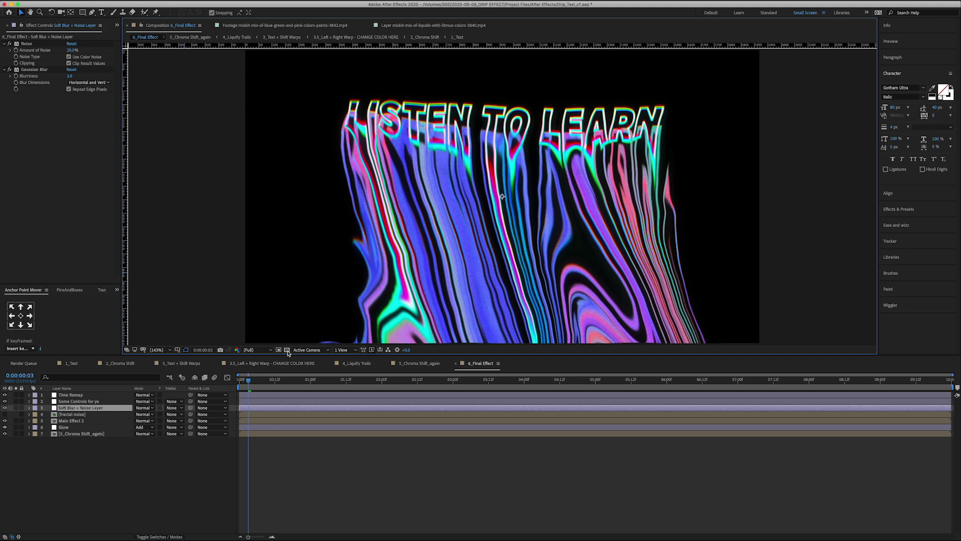
click(287, 350)
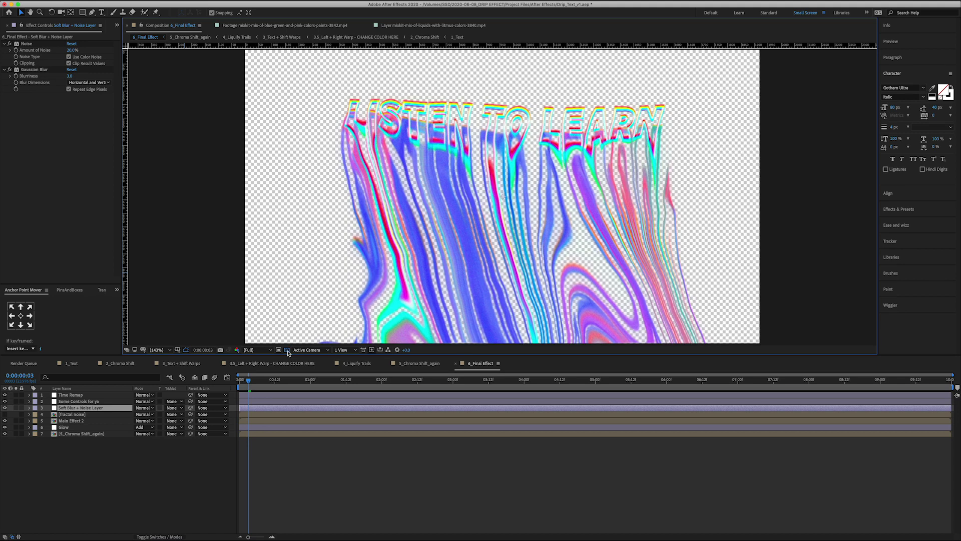
click(287, 350)
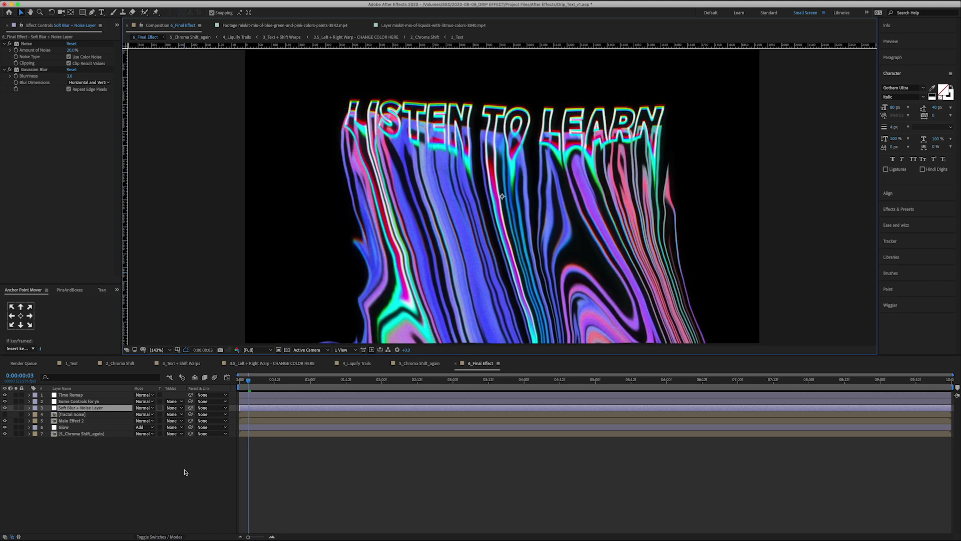
click(185, 473)
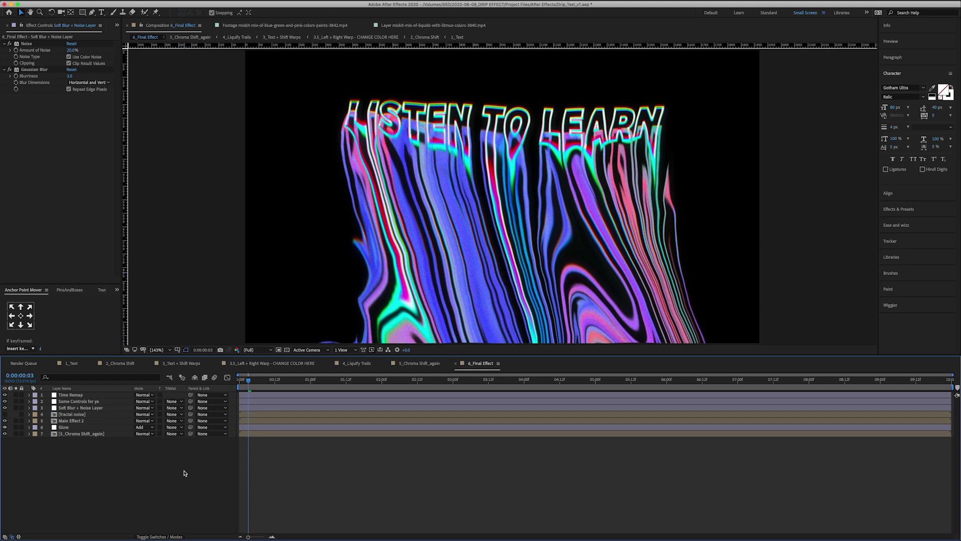